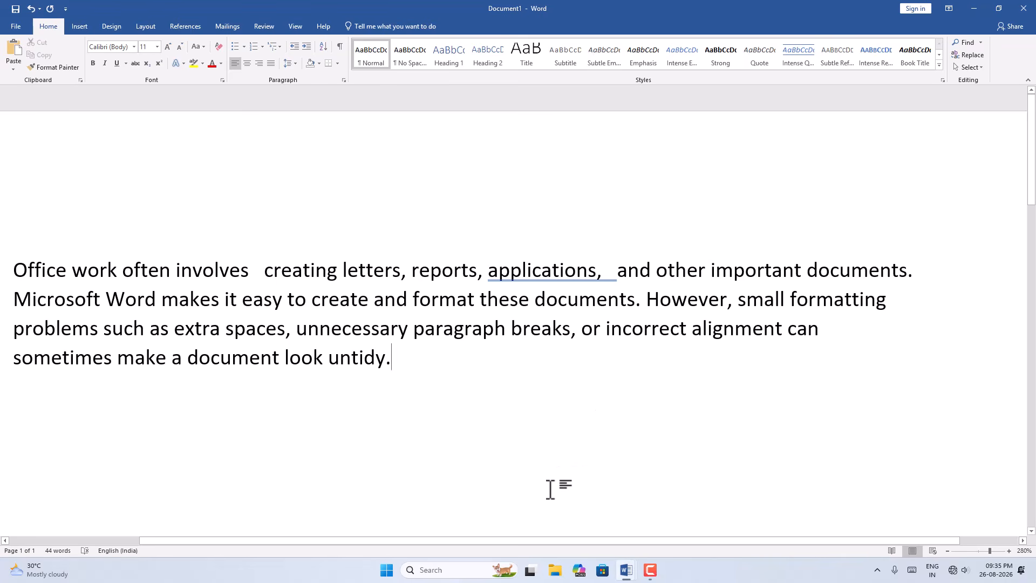
Step: Show paragraph marks and other hidden formatting symbols in the document
{"action": "scroll", "coordinate": [533, 474], "scroll_direction": "down", "scroll_amount": 2}
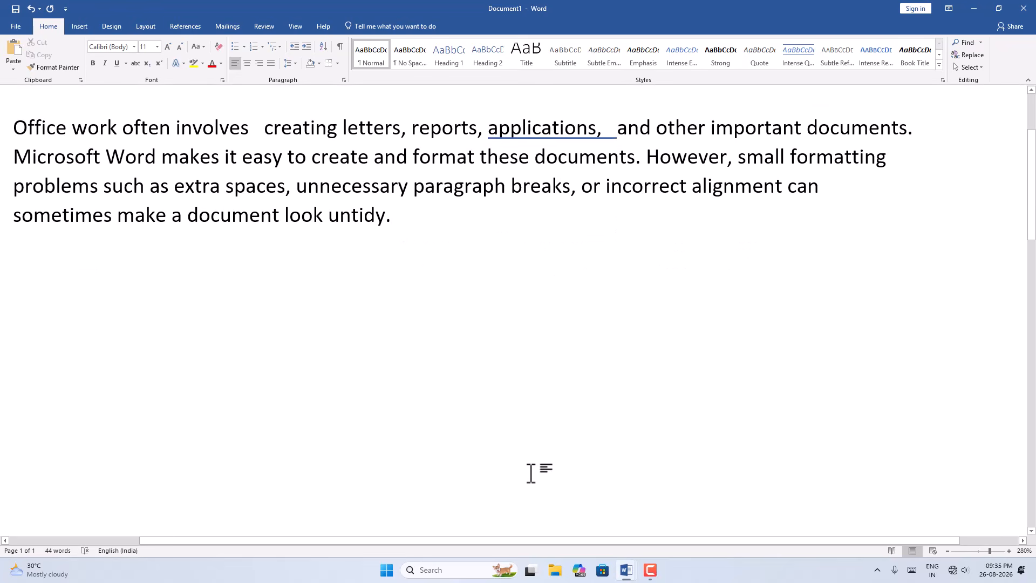
{"action": "scroll", "coordinate": [531, 473], "scroll_direction": "up", "scroll_amount": 1}
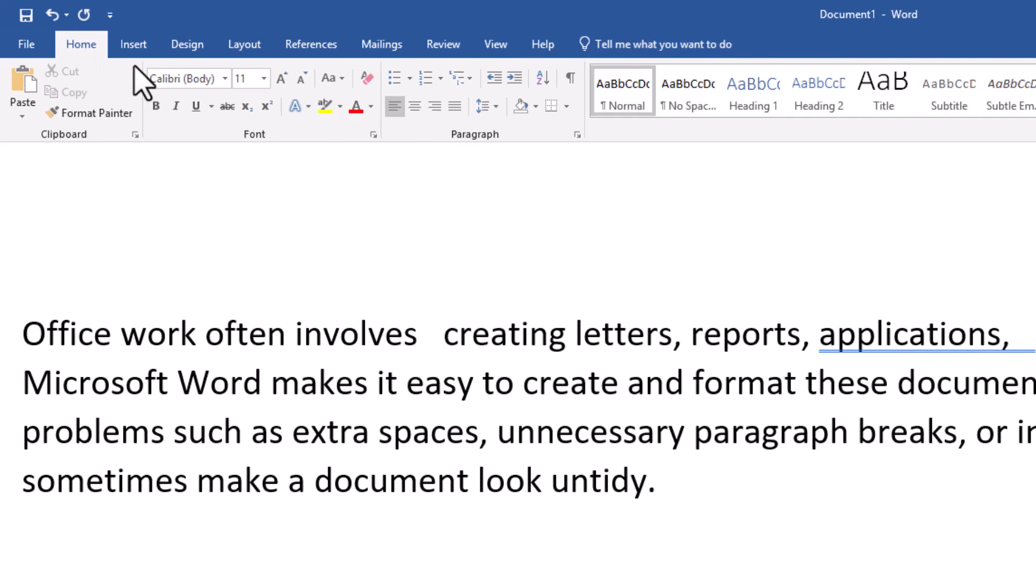
{"action": "left_click", "coordinate": [574, 87]}
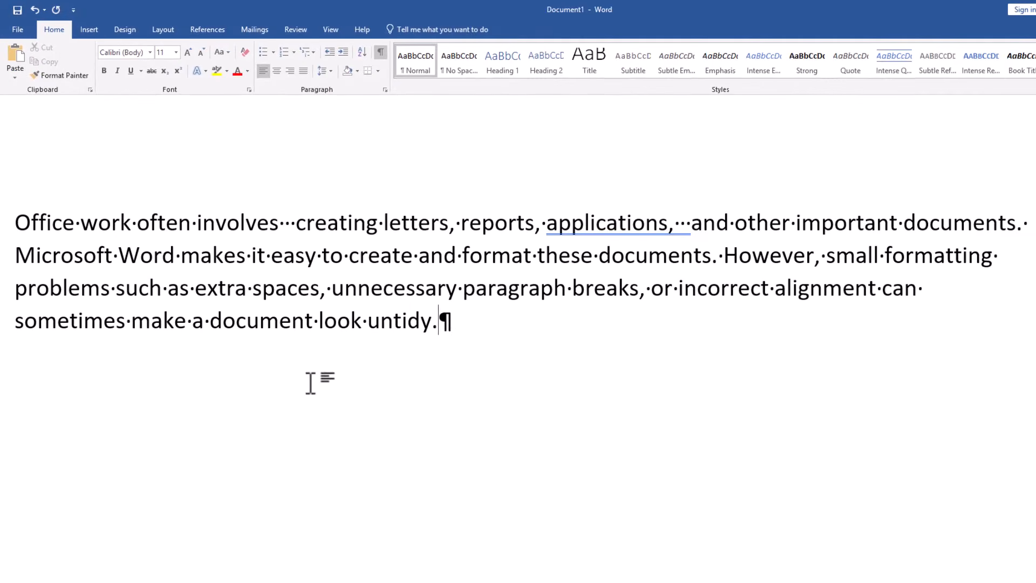
Step: Delete the extra spaces after "involves" and after "applications," in the first line, leaving a single space at each spot
{"action": "scroll", "coordinate": [147, 300], "scroll_direction": "up", "scroll_amount": 1, "text": "ctrl"}
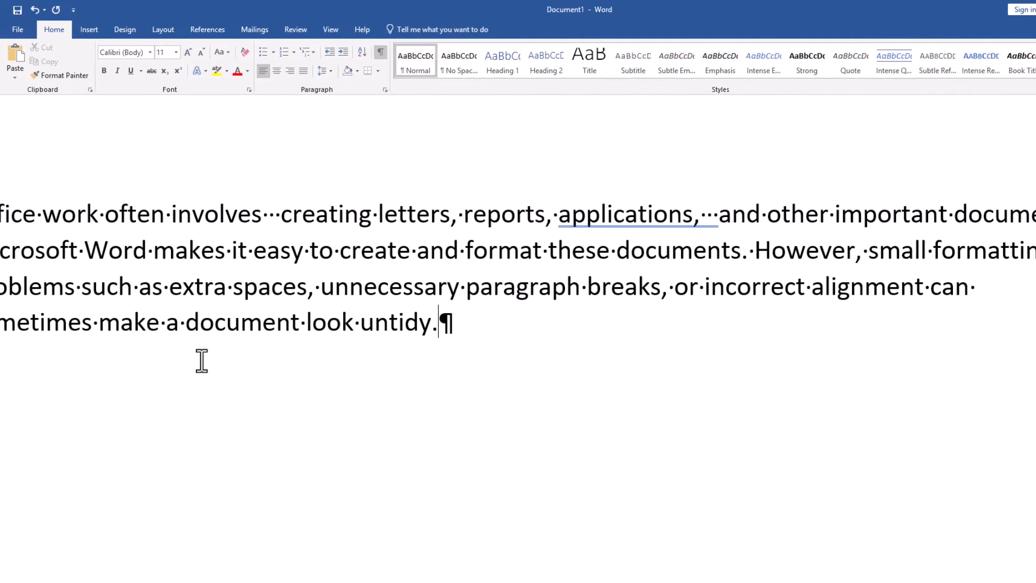
{"action": "left_click_drag", "start_coordinate": [511, 582], "coordinate": [456, 582]}
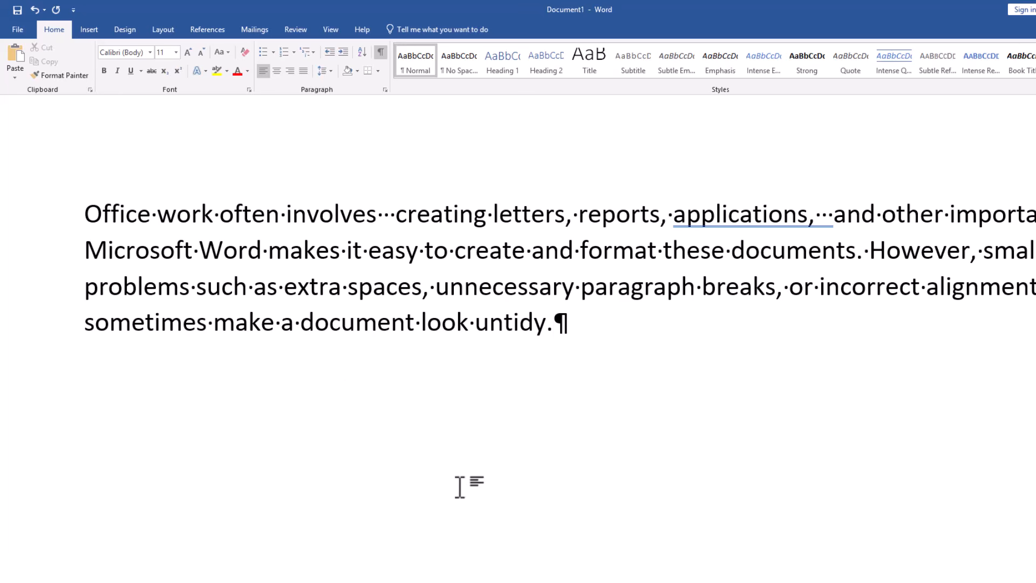
{"action": "scroll", "coordinate": [238, 330], "scroll_direction": "up", "scroll_amount": 2}
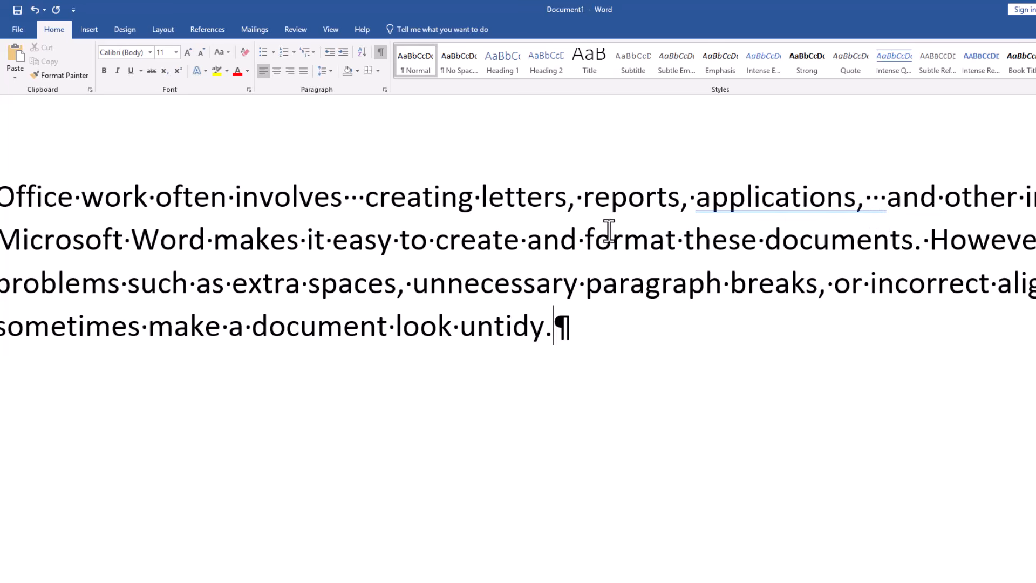
{"action": "left_click", "coordinate": [363, 198]}
{"action": "key", "text": "BackSpace"}
{"action": "key", "text": "BackSpace"}
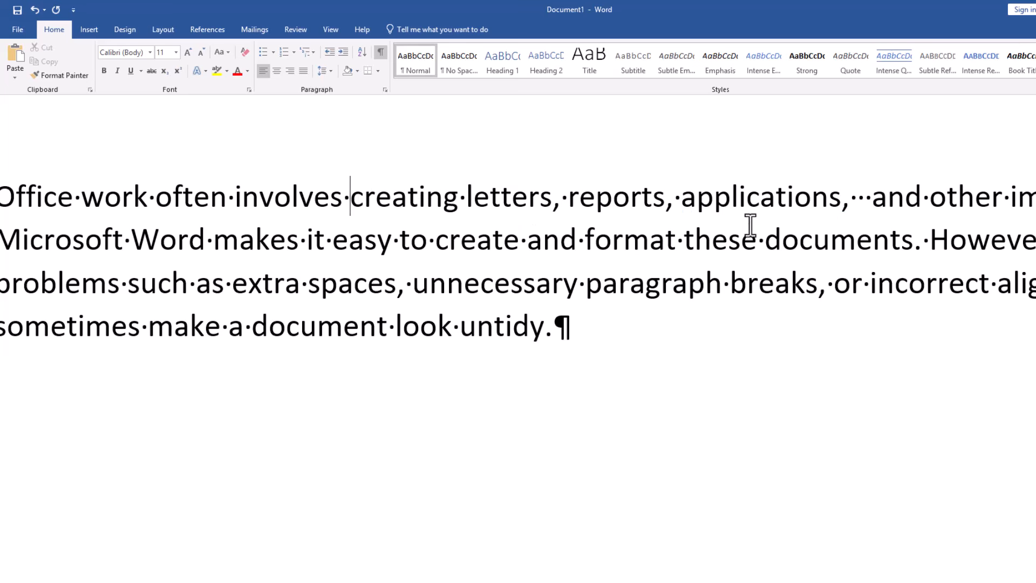
{"action": "left_click", "coordinate": [873, 197]}
{"action": "key", "text": "BackSpace"}
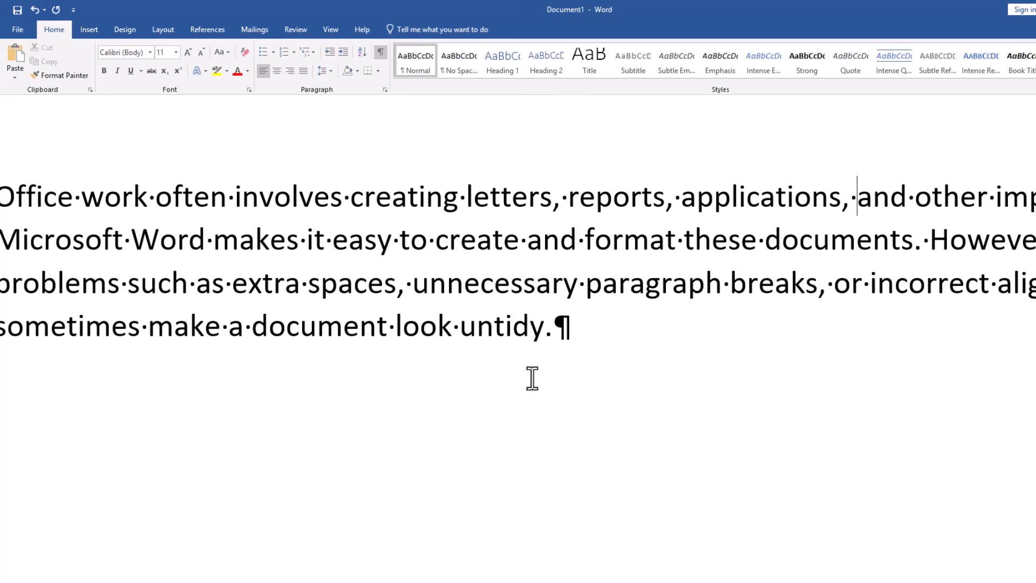
{"action": "scroll", "coordinate": [532, 378], "scroll_direction": "down", "scroll_amount": 4}
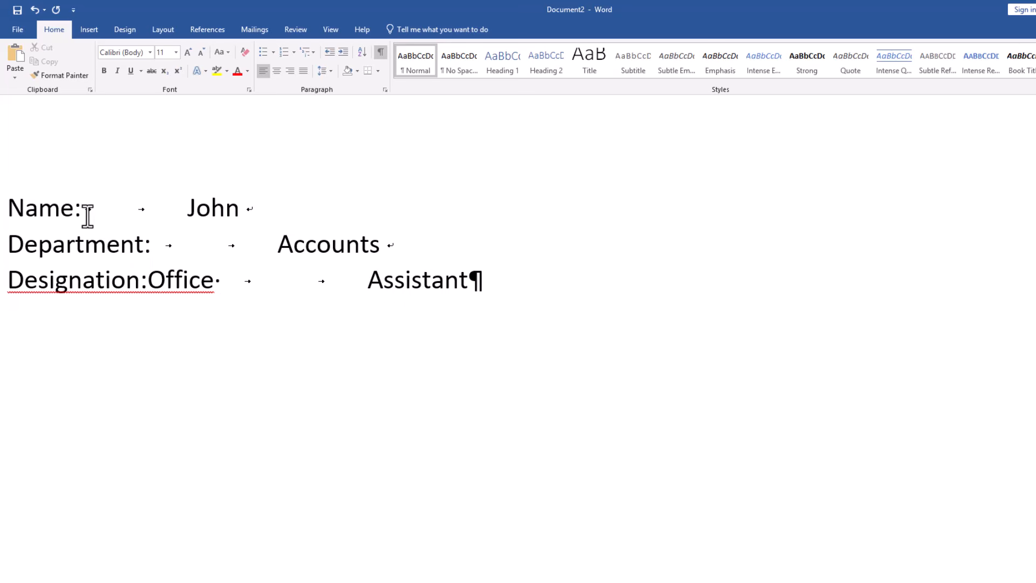
{"action": "scroll", "coordinate": [83, 213], "scroll_direction": "up", "scroll_amount": 7}
{"action": "scroll", "coordinate": [518, 339], "scroll_direction": "left", "scroll_amount": 5}
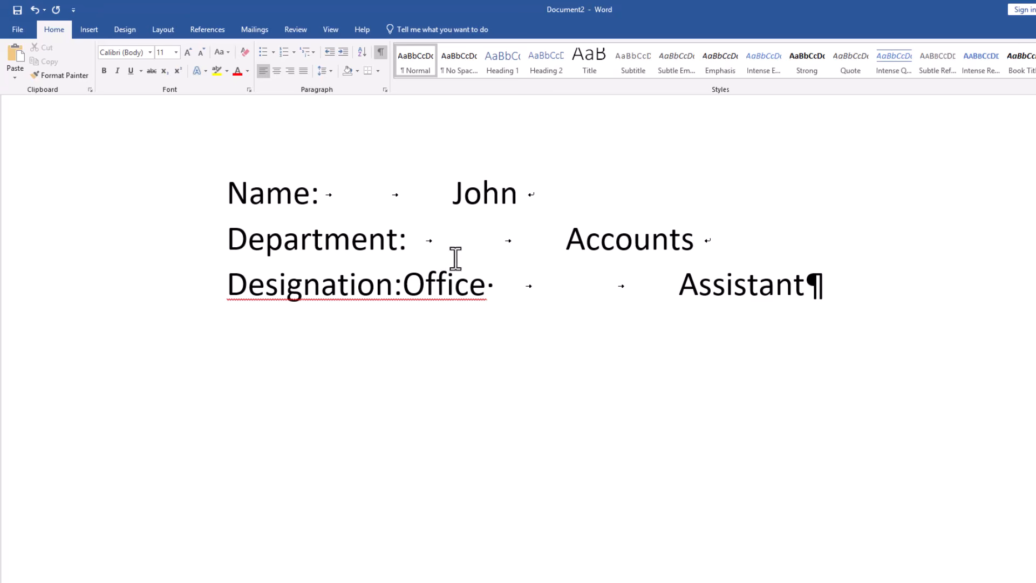
{"action": "scroll", "coordinate": [532, 365], "scroll_direction": "down", "scroll_amount": 3}
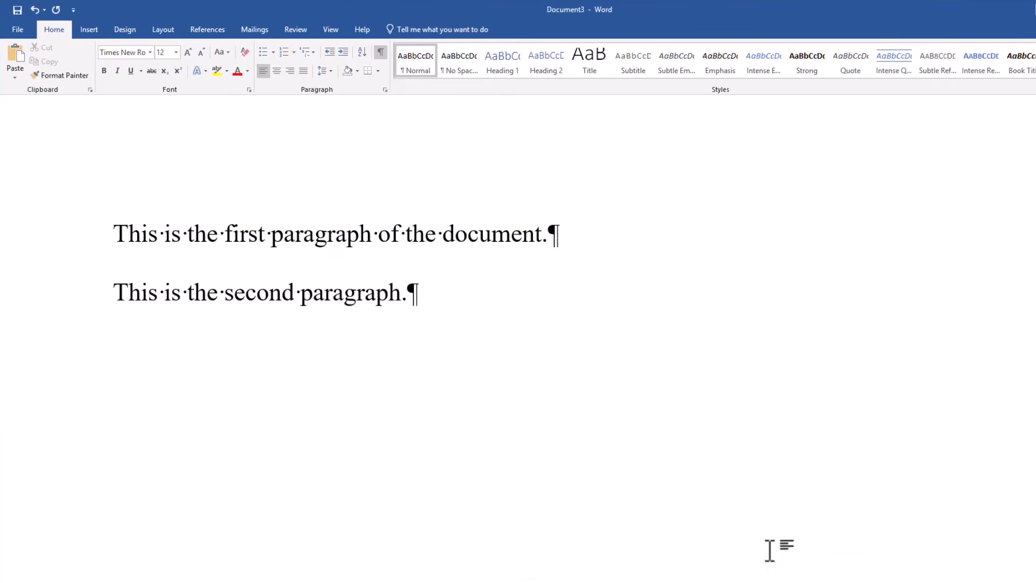
Step: Add three empty paragraphs between "This is the first paragraph of the document." and the second paragraph
{"action": "scroll", "coordinate": [695, 497], "scroll_direction": "up", "scroll_amount": 3}
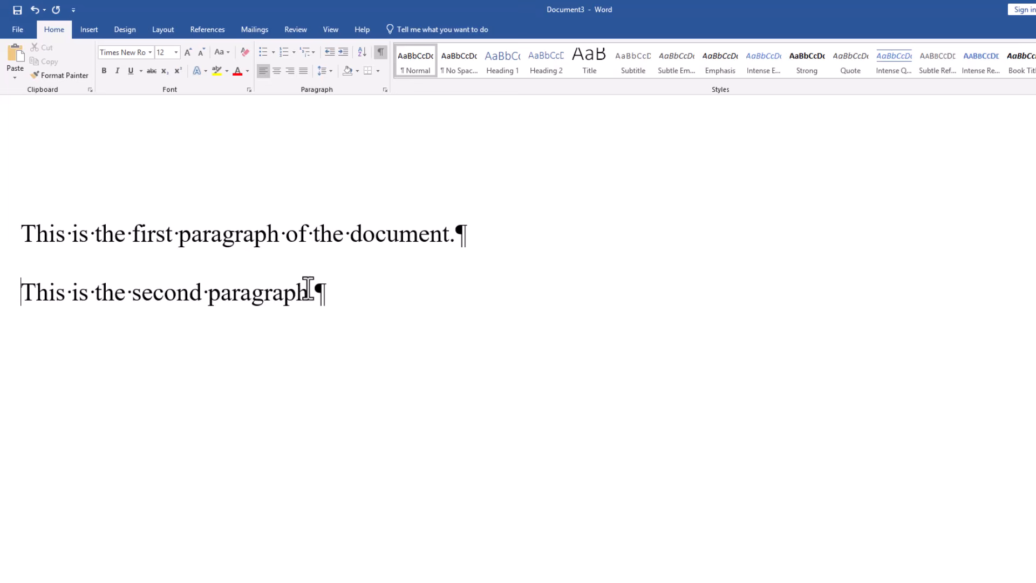
{"action": "scroll", "coordinate": [464, 249], "scroll_direction": "up", "scroll_amount": 3}
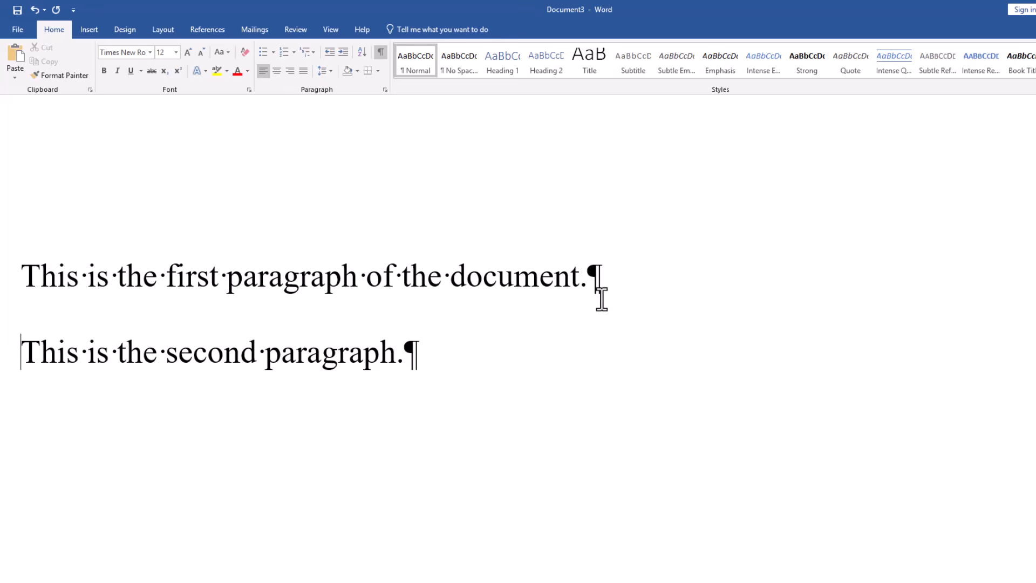
{"action": "left_click", "coordinate": [617, 289]}
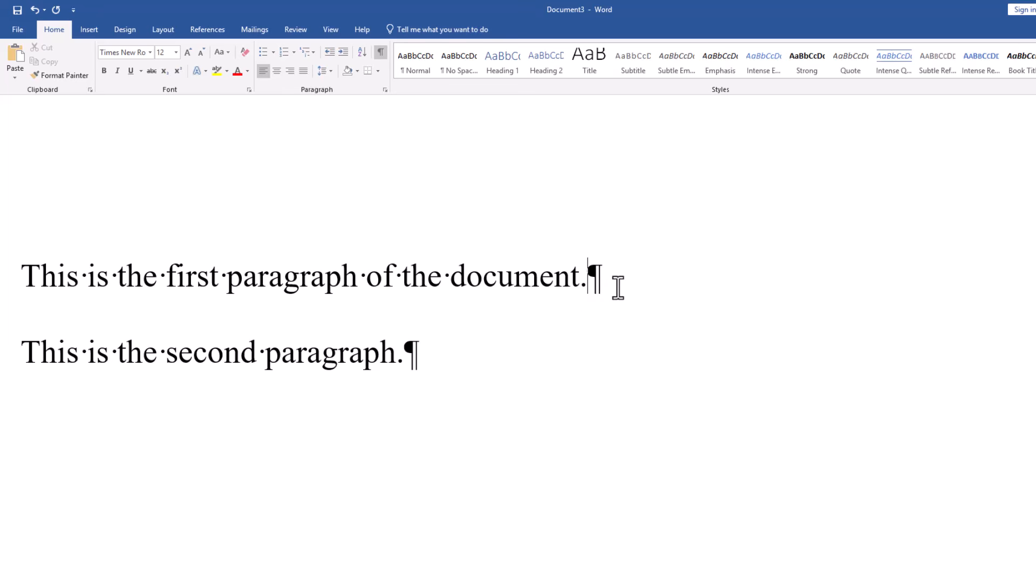
{"action": "key", "text": "Return"}
{"action": "key", "text": "Return"}
{"action": "key", "text": "Return"}
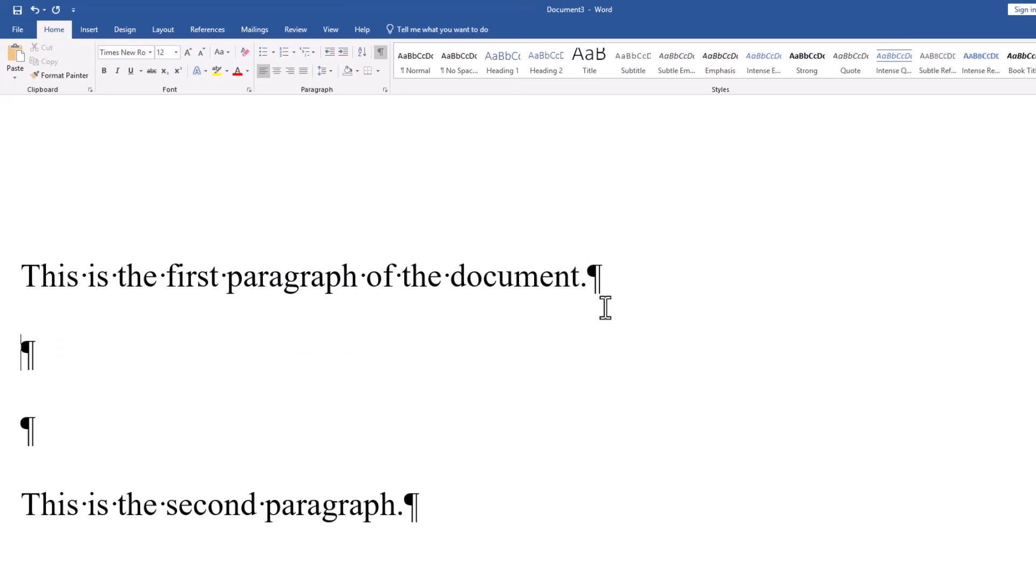
{"action": "scroll", "coordinate": [454, 372], "scroll_direction": "down", "scroll_amount": 3}
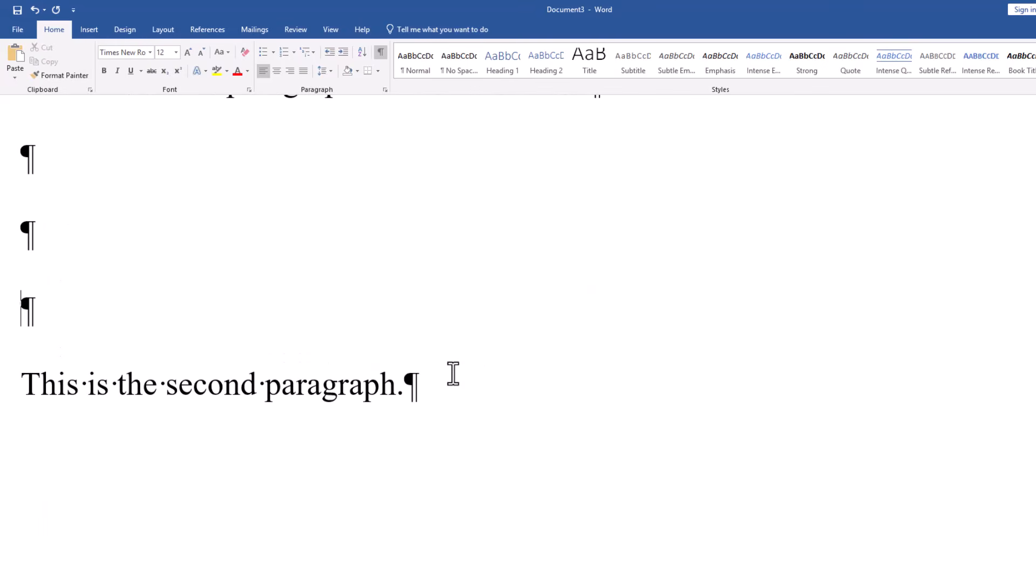
{"action": "scroll", "coordinate": [58, 331], "scroll_direction": "up", "scroll_amount": 1}
{"action": "scroll", "coordinate": [58, 330], "scroll_direction": "up", "scroll_amount": 1}
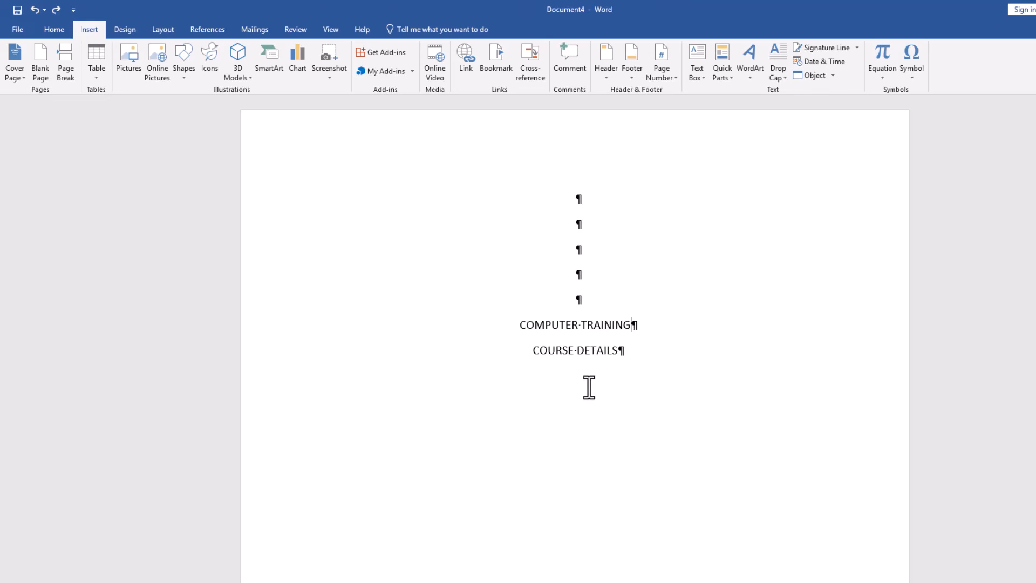
Step: Add four empty paragraphs between the COMPUTER TRAINING and COURSE DETAILS lines
{"action": "key", "text": "Return"}
{"action": "key", "text": "Return"}
{"action": "key", "text": "Return"}
{"action": "key", "text": "Return"}
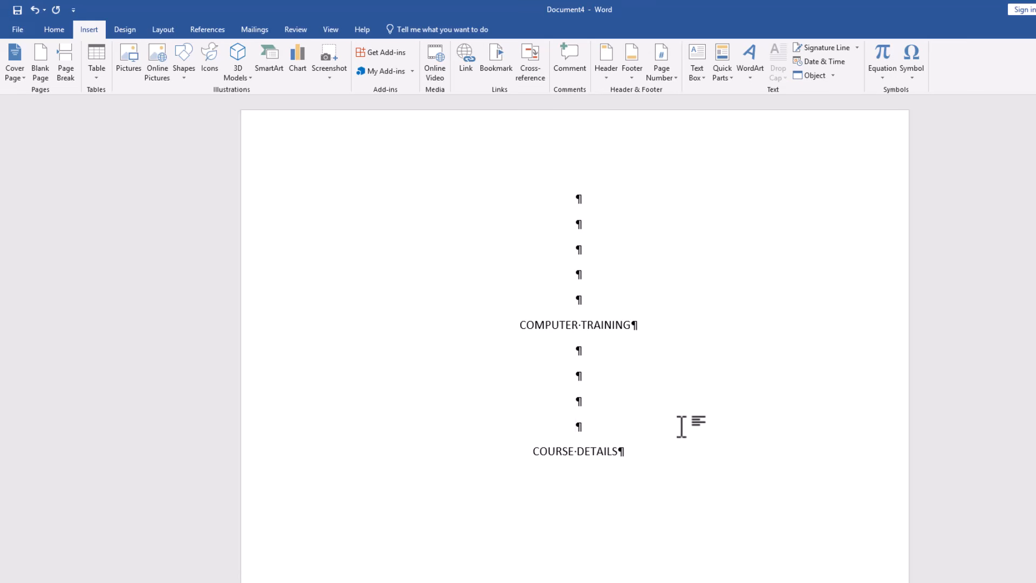
Step: Insert a page break in the last empty paragraph above COURSE DETAILS and check its marker below COMPUTER TRAINING
{"action": "left_click", "coordinate": [54, 27]}
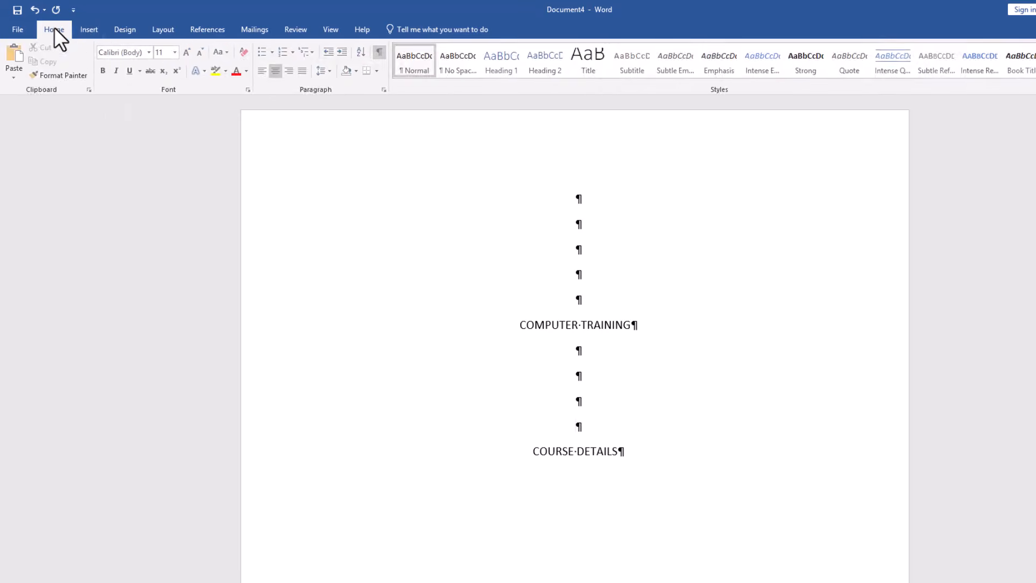
{"action": "left_click", "coordinate": [90, 28]}
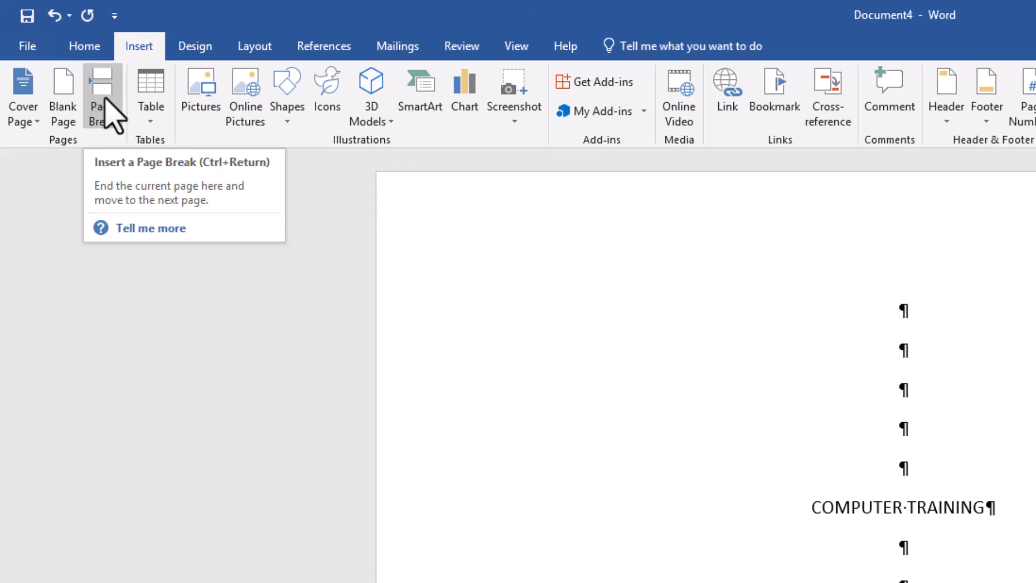
{"action": "left_click", "coordinate": [105, 98]}
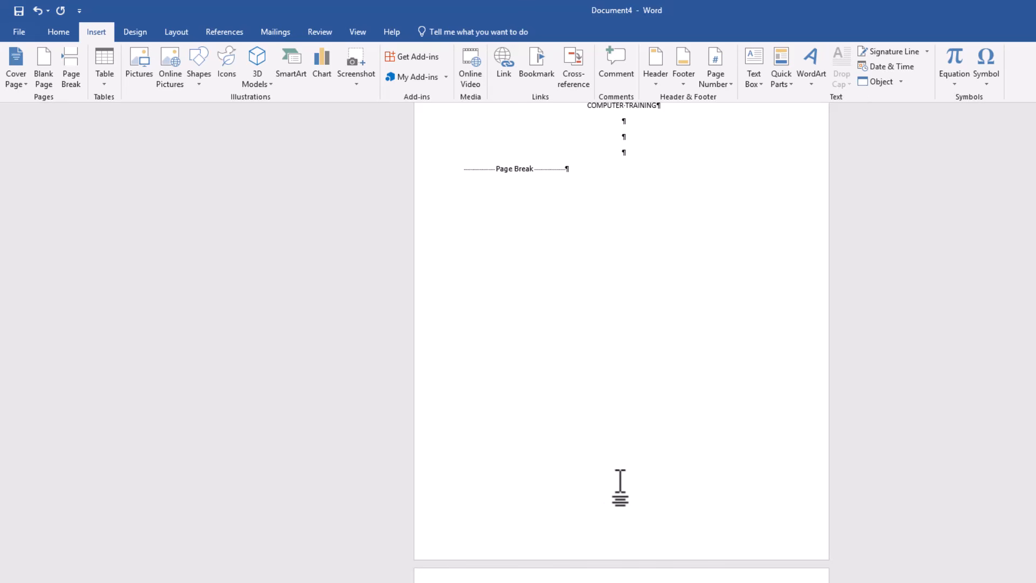
{"action": "scroll", "coordinate": [583, 367], "scroll_direction": "up", "scroll_amount": 3}
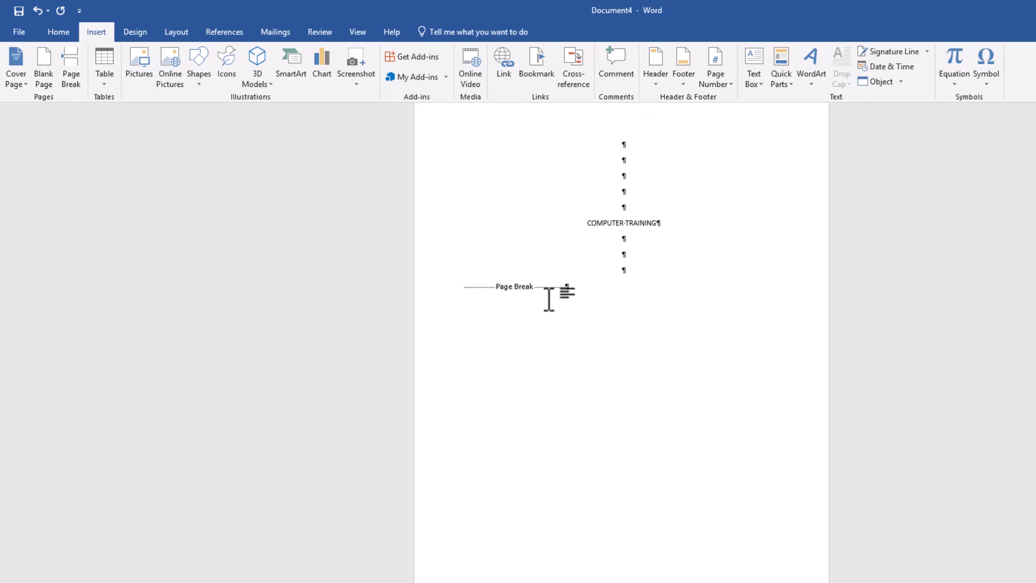
{"action": "scroll", "coordinate": [549, 299], "scroll_direction": "up", "scroll_amount": 7}
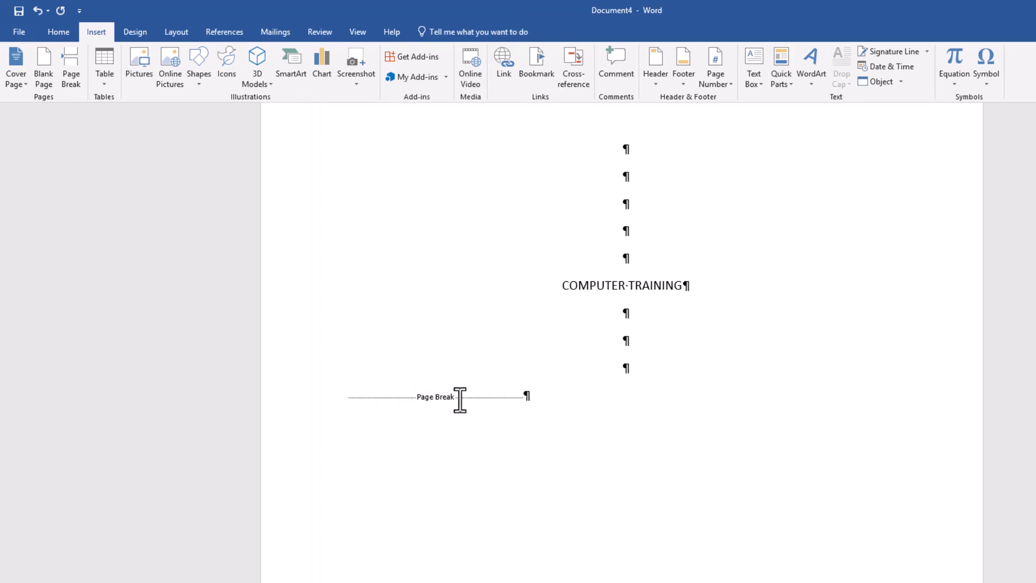
{"action": "left_click_drag", "start_coordinate": [460, 400], "coordinate": [353, 391]}
{"action": "scroll", "coordinate": [487, 479], "scroll_direction": "up", "scroll_amount": 1}
{"action": "left_click", "coordinate": [505, 513]}
{"action": "scroll", "coordinate": [505, 512], "scroll_direction": "up", "scroll_amount": 2}
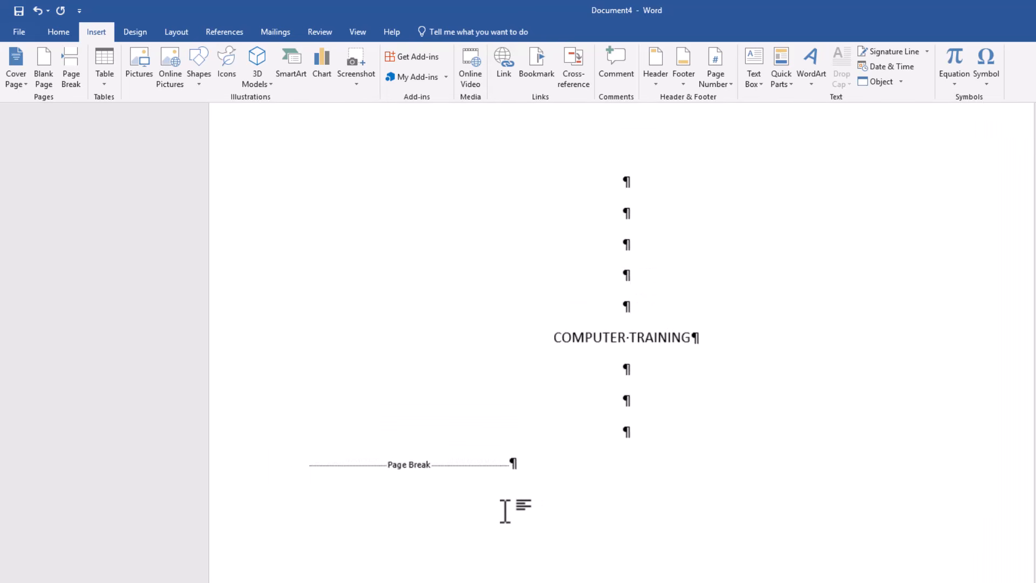
{"action": "scroll", "coordinate": [505, 511], "scroll_direction": "up", "scroll_amount": 2}
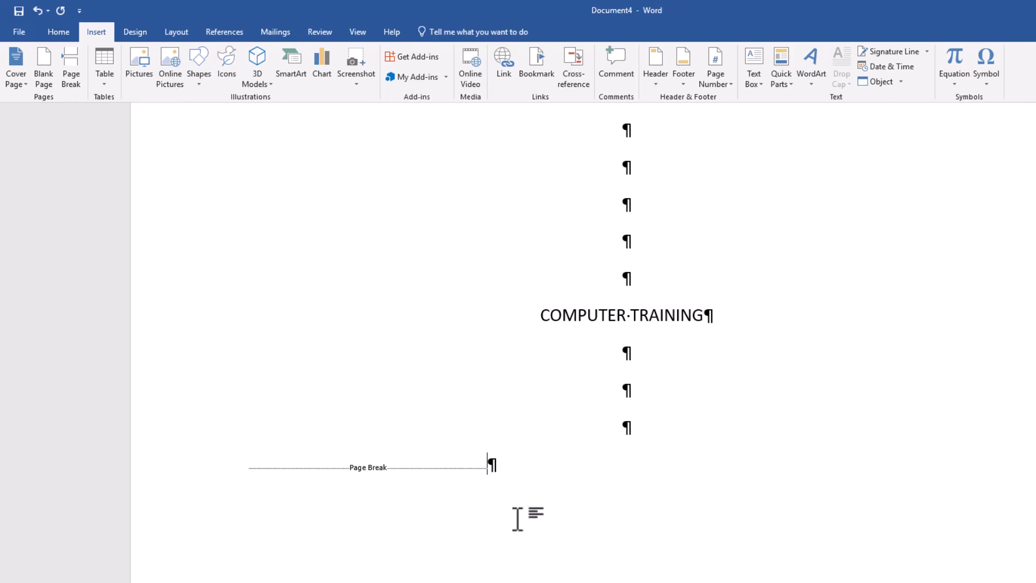
Step: Hide the paragraph marks and formatting symbols in the COMPUTER TRAINING document
{"action": "left_click", "coordinate": [58, 32]}
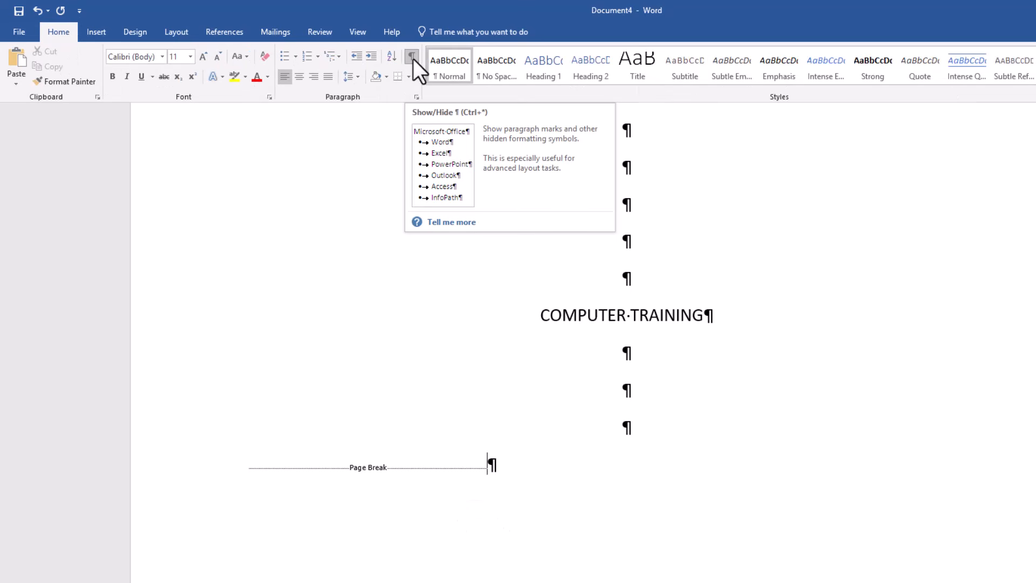
{"action": "left_click", "coordinate": [412, 56]}
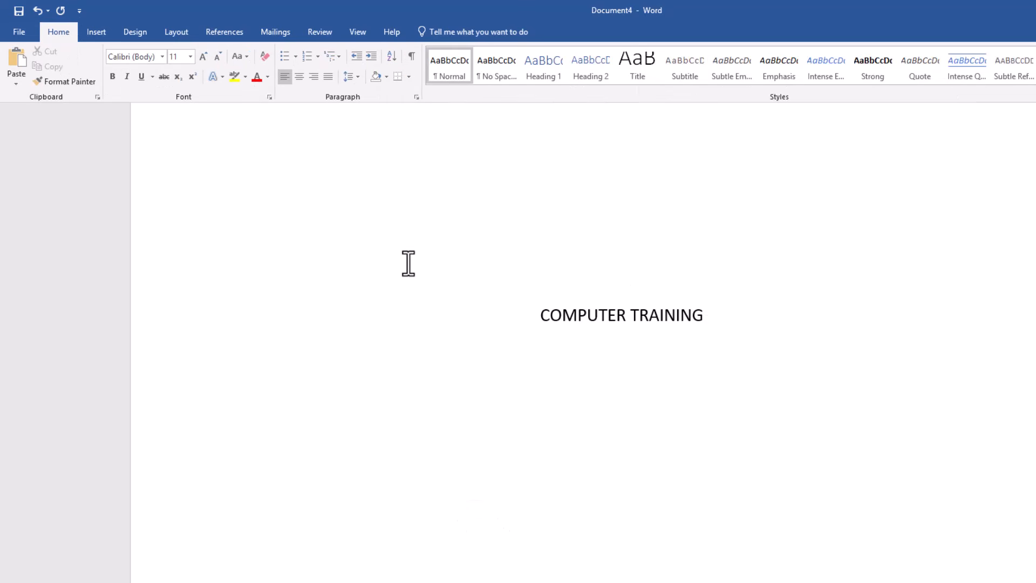